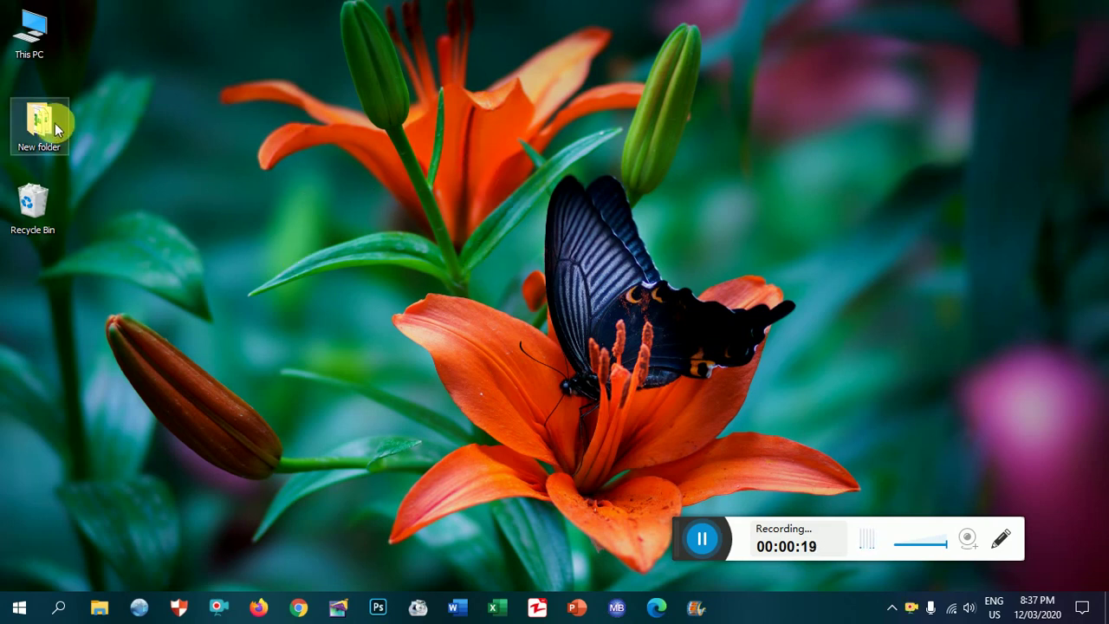
Change the desktop icon size to Large icons.
right_click(175, 128)
mouse_move(260, 140)
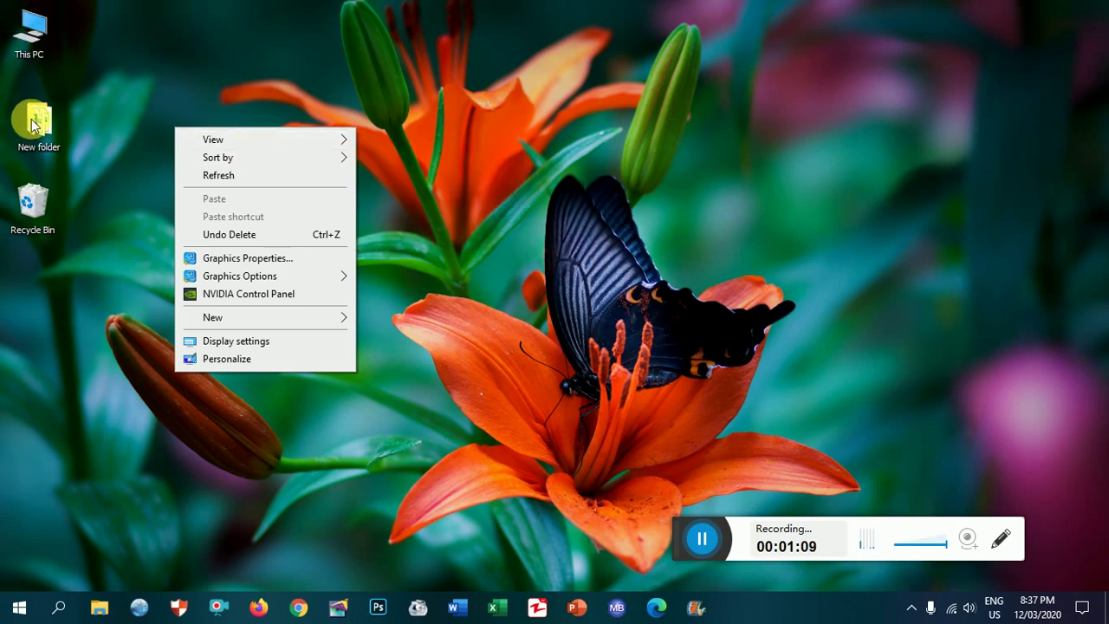
mouse_move(308, 169)
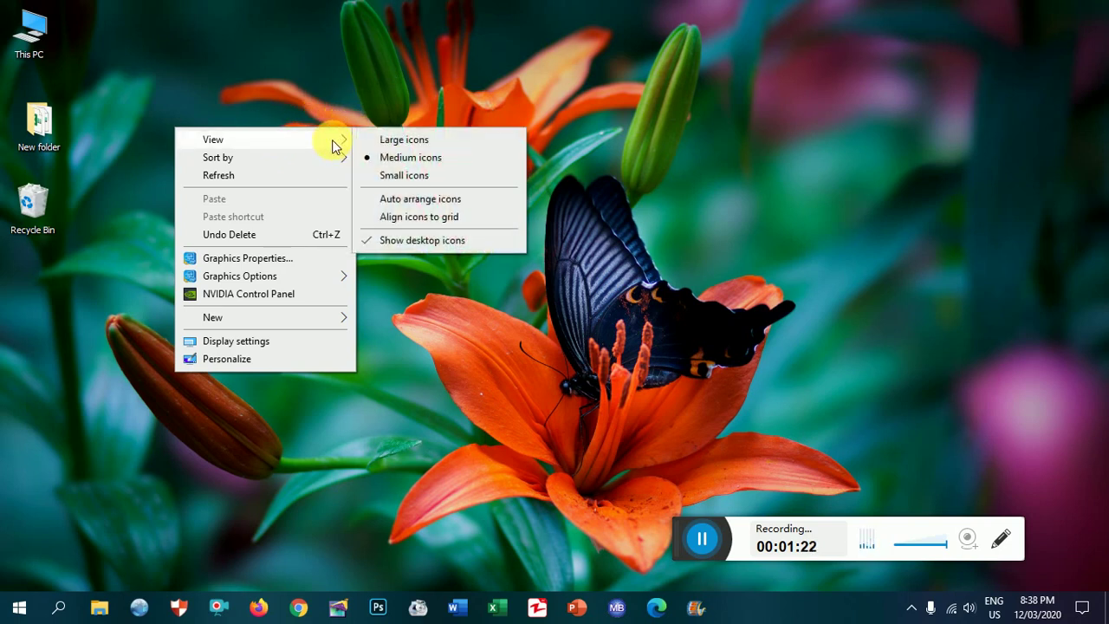
left_click(395, 139)
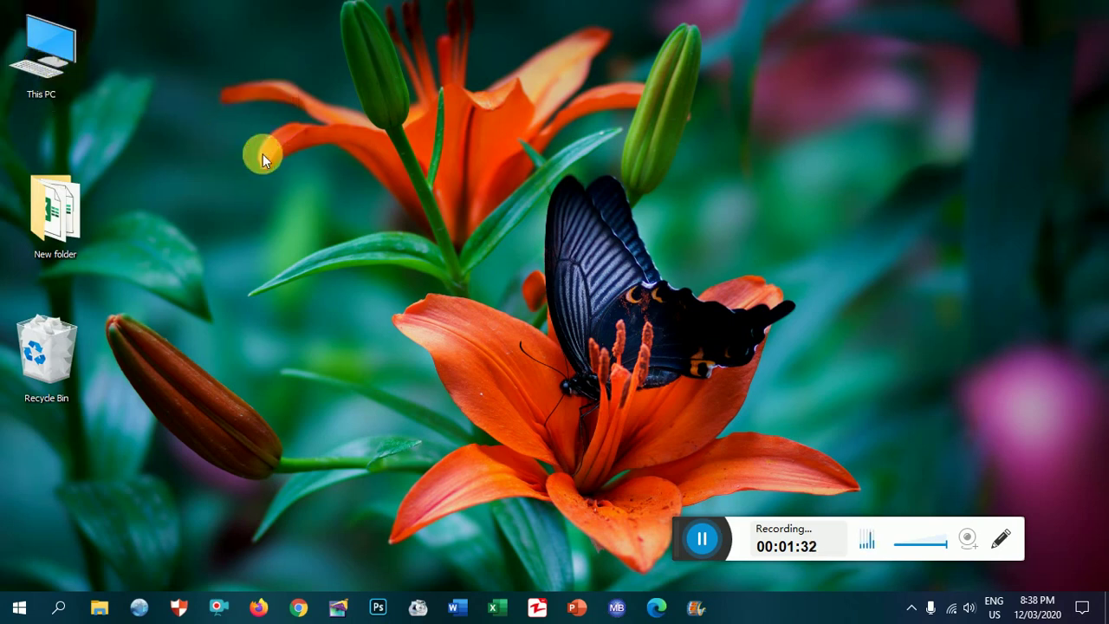
Switch the desktop icons to the Small icons size.
right_click(274, 108)
mouse_move(390, 128)
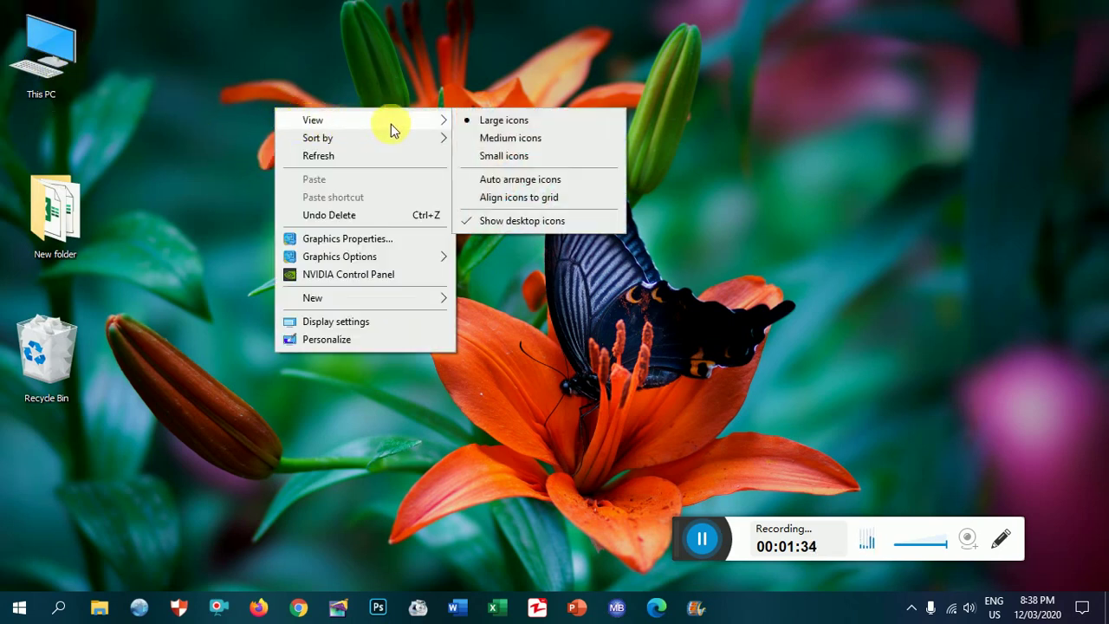
left_click(493, 157)
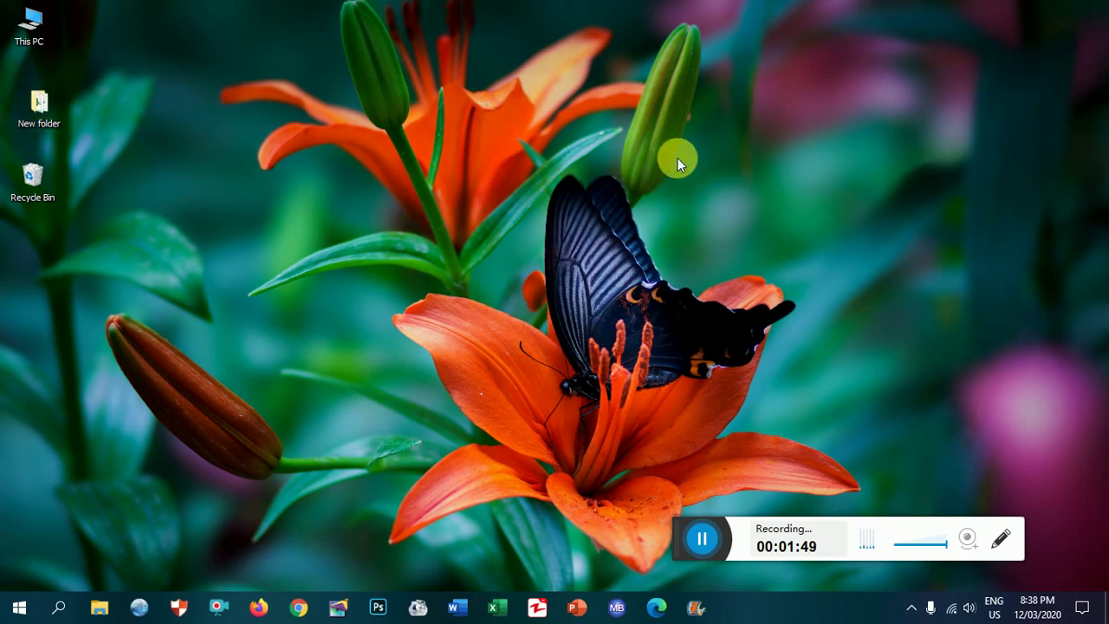
Set the desktop icon size to Medium icons.
right_click(178, 84)
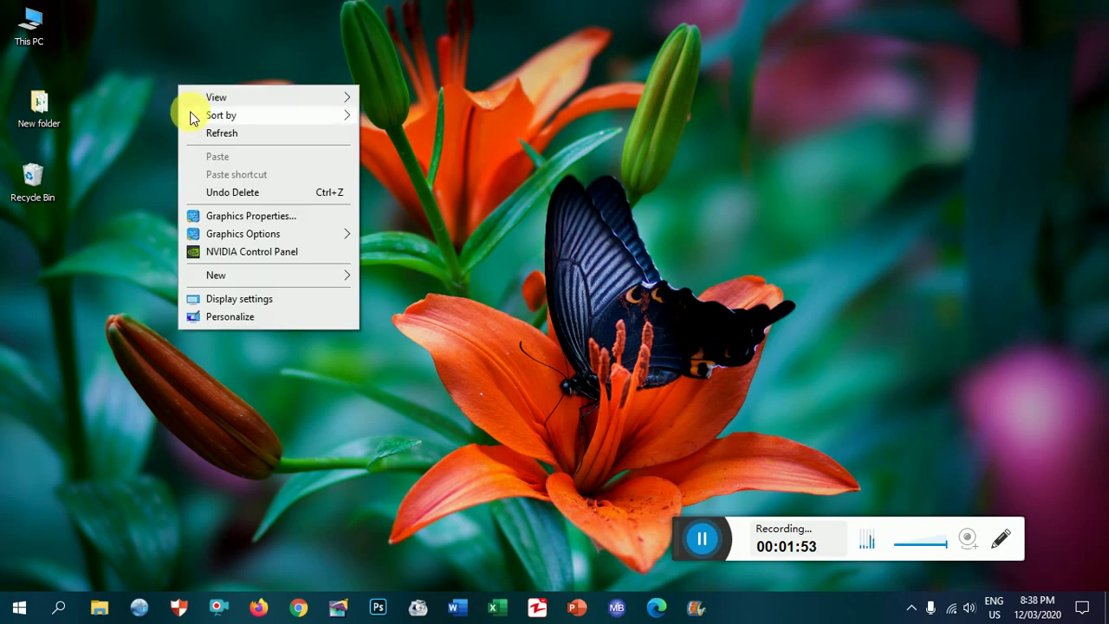
mouse_move(212, 108)
mouse_move(285, 104)
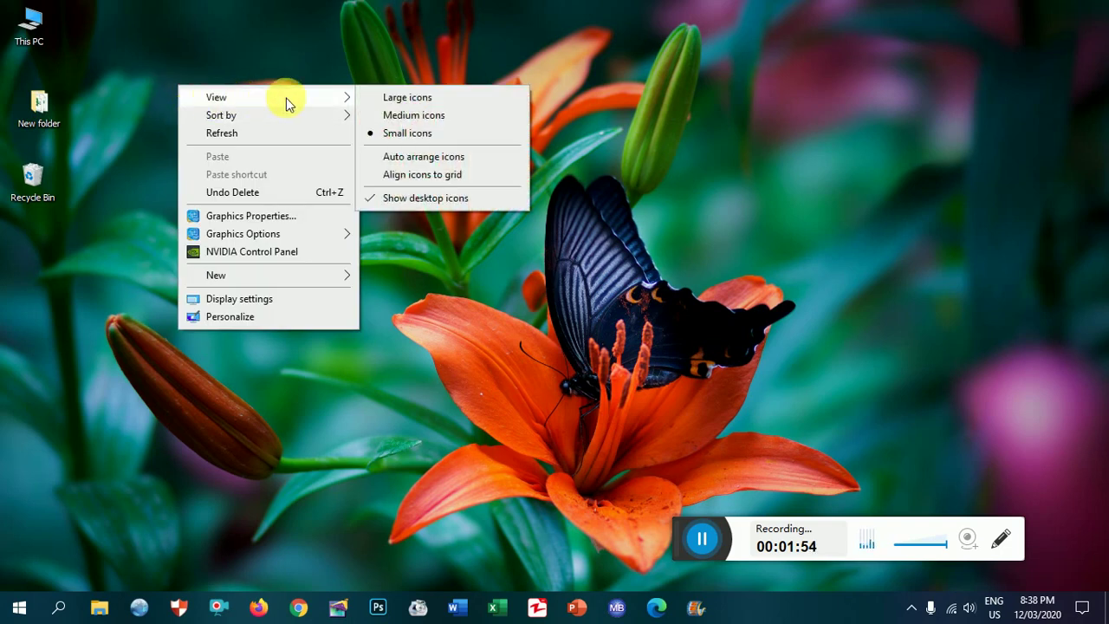
left_click(395, 117)
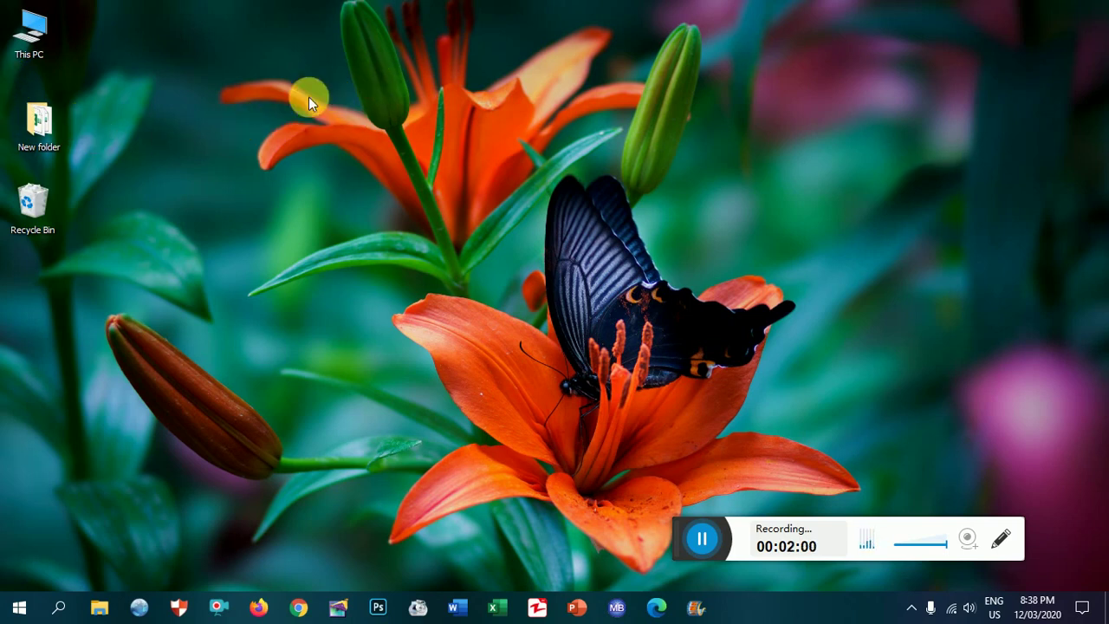
right_click(350, 212)
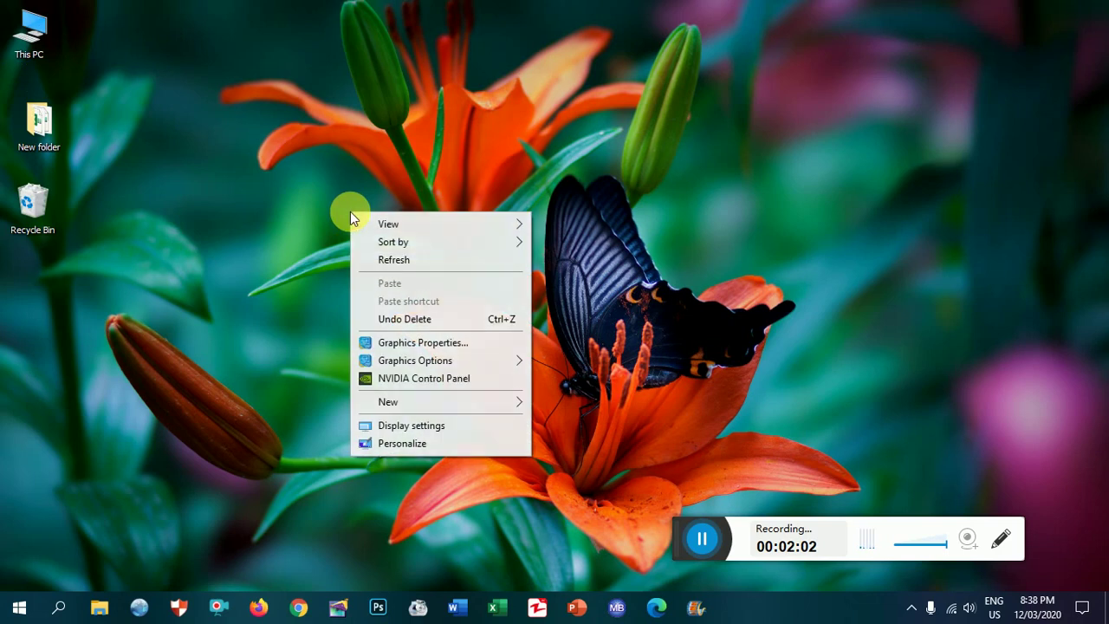
mouse_move(372, 227)
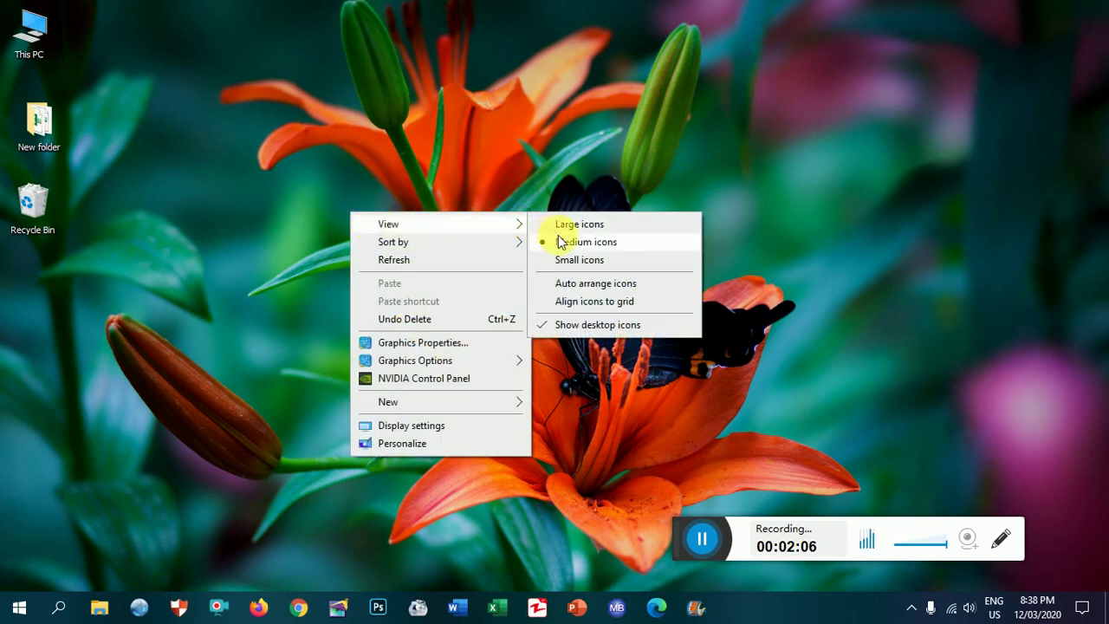
left_click(548, 290)
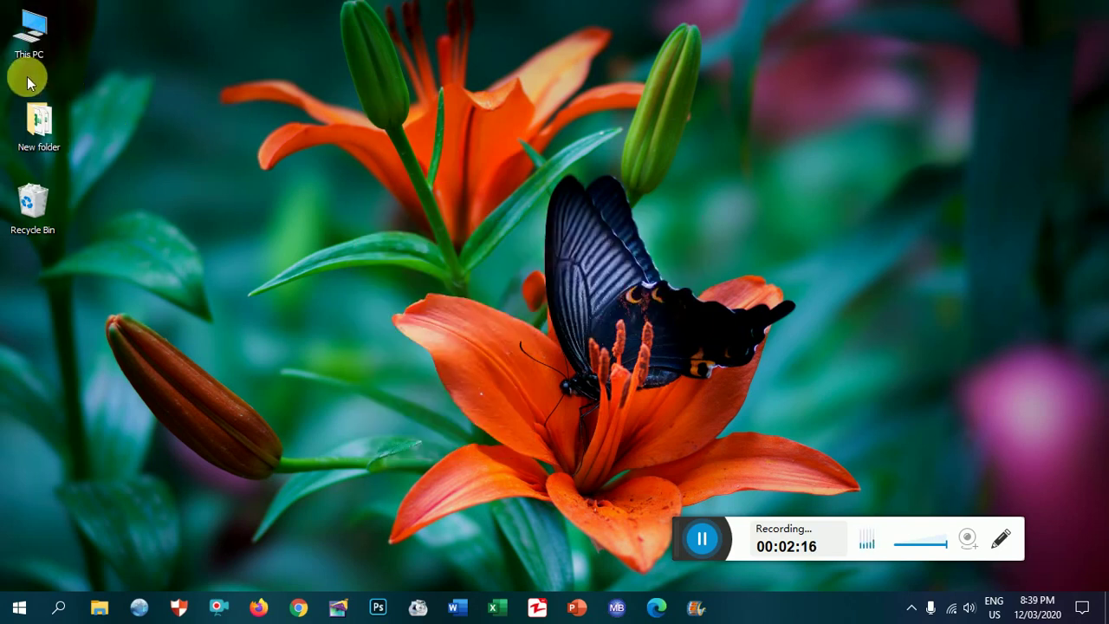
Move the New folder and Recycle Bin icons away from the icon column to free spots across the upper part of the desktop.
left_click_drag(42, 137, 279, 108)
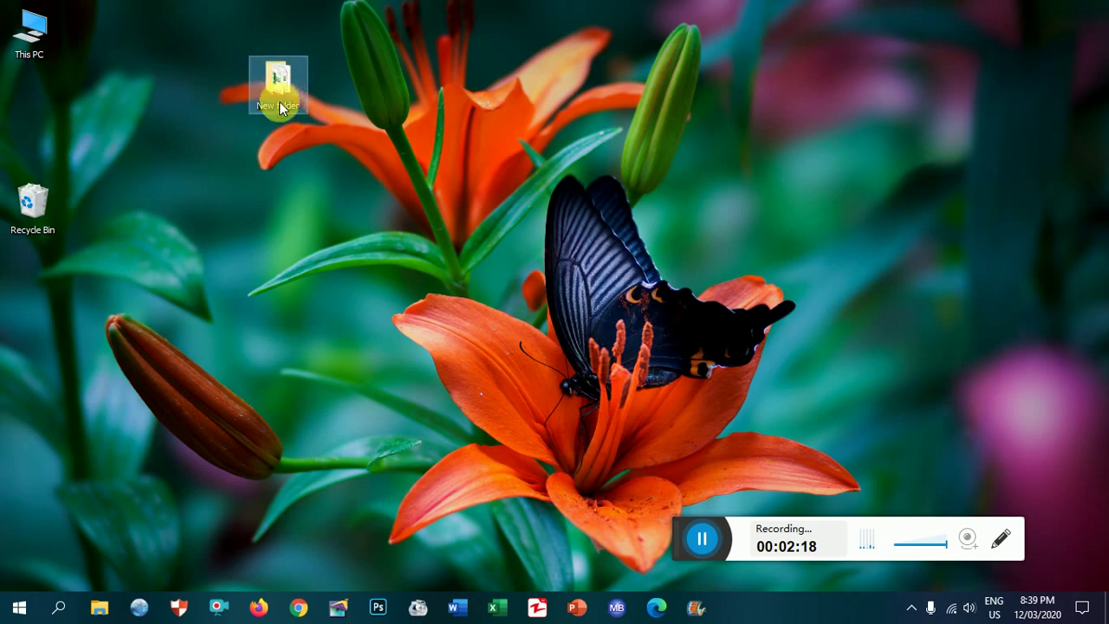
left_click_drag(54, 197, 502, 106)
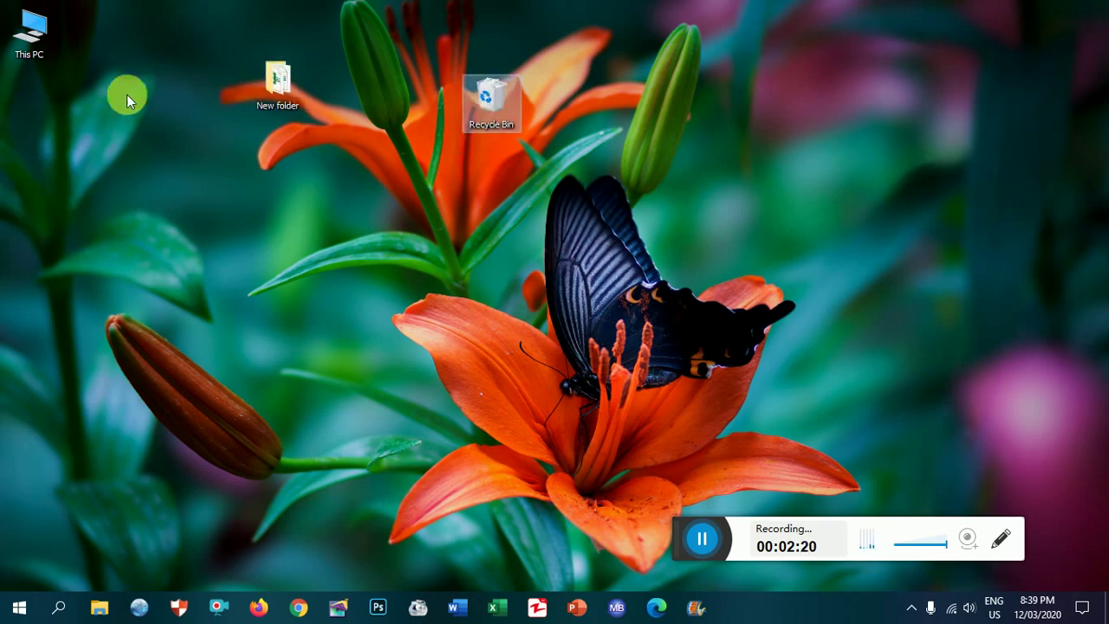
left_click_drag(278, 82, 393, 66)
left_click_drag(466, 99, 490, 158)
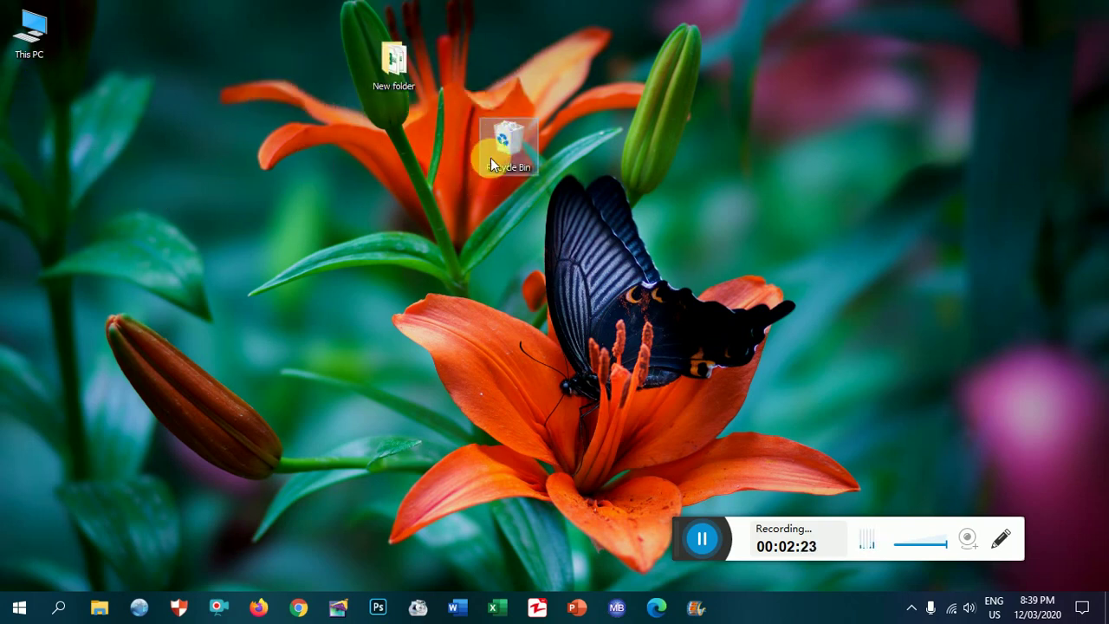
left_click(747, 144)
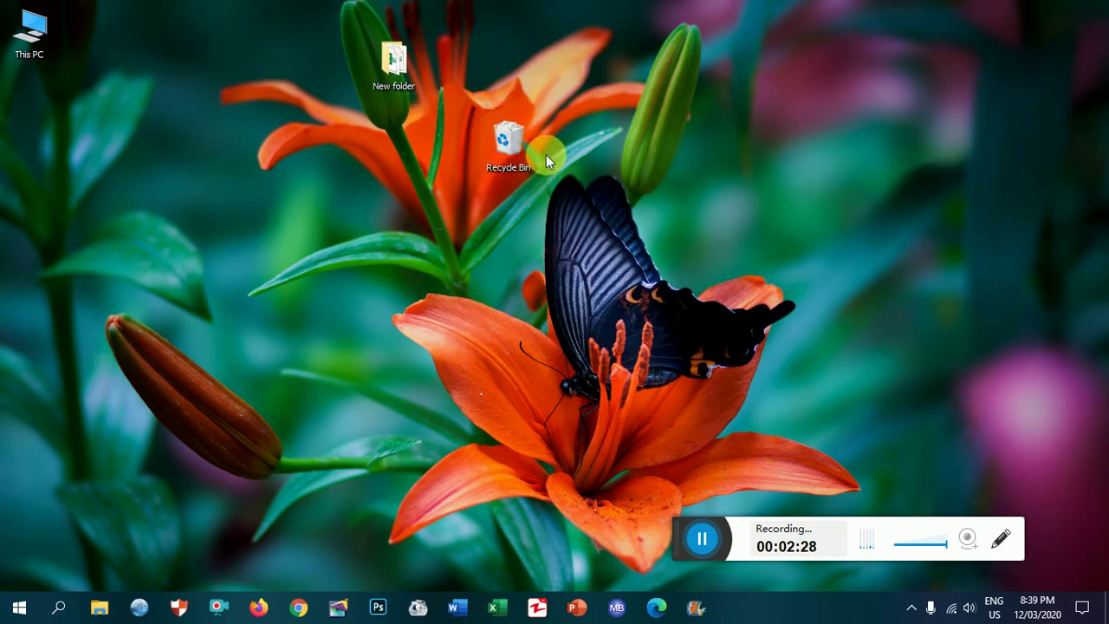
Turn on Auto arrange icons for the desktop.
right_click(632, 147)
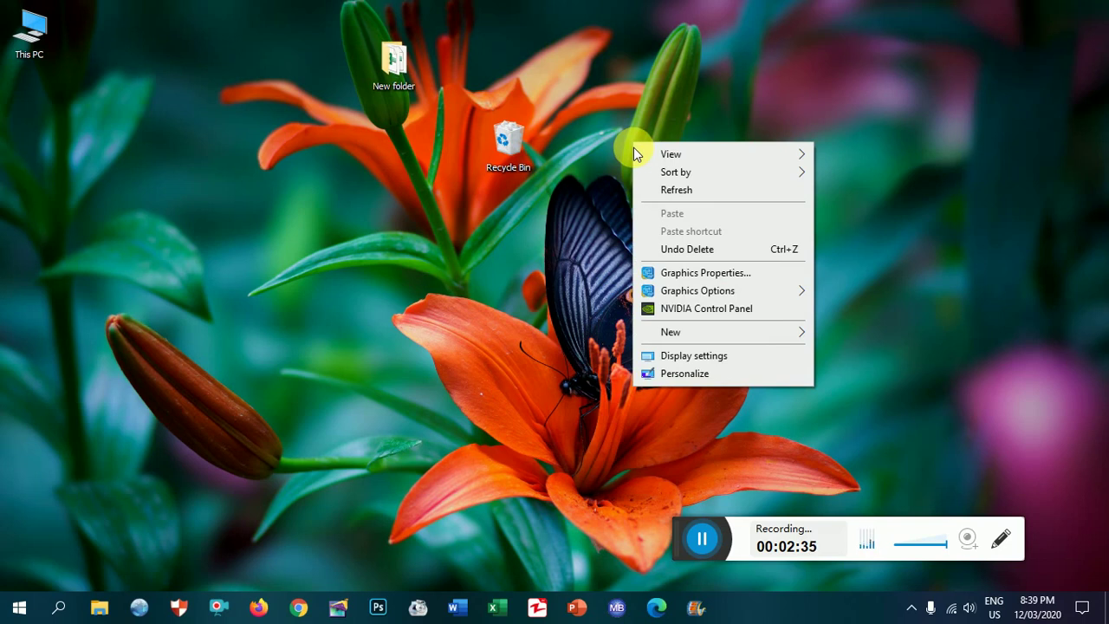
mouse_move(792, 156)
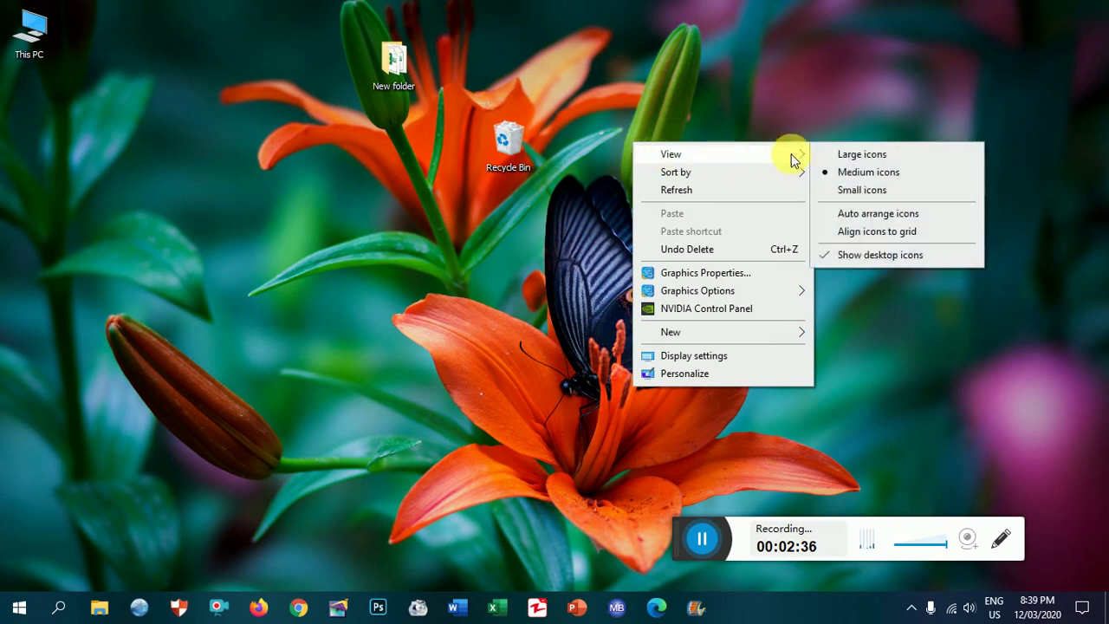
left_click(855, 214)
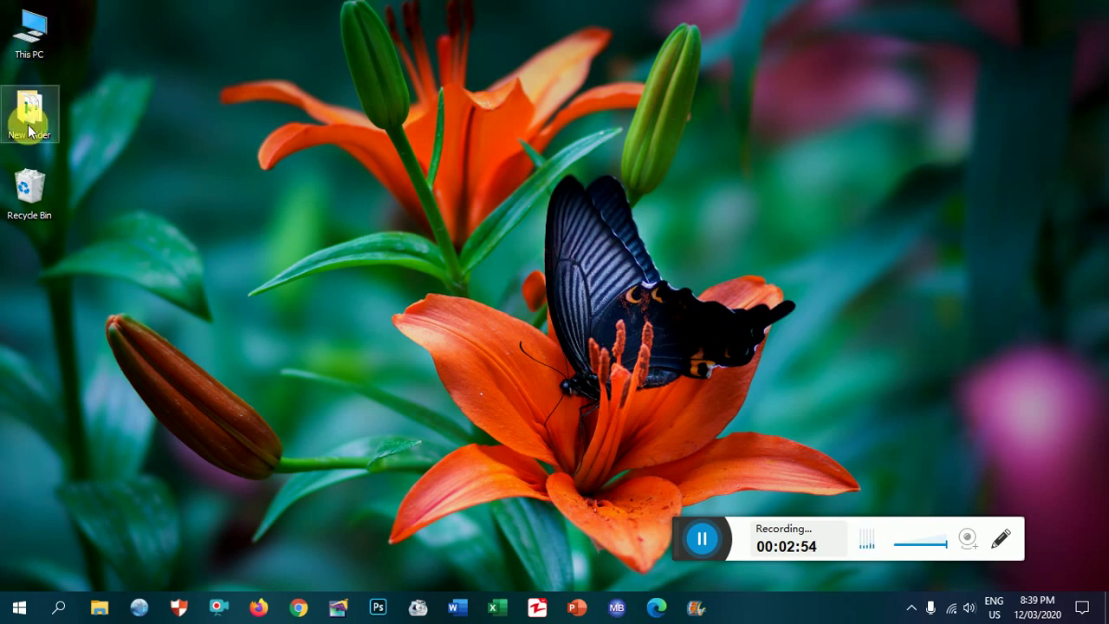
Try to move the Recycle Bin and New folder icons to other spots with auto arrange on, undoing the reordering of the two.
left_click_drag(30, 191, 235, 228)
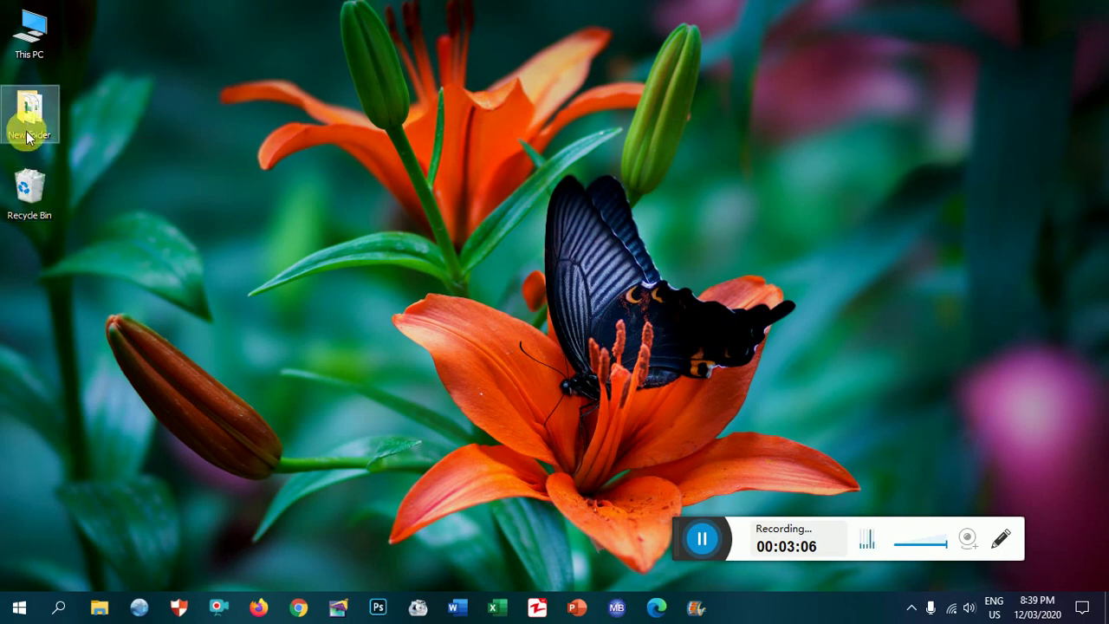
left_click_drag(33, 127, 37, 251)
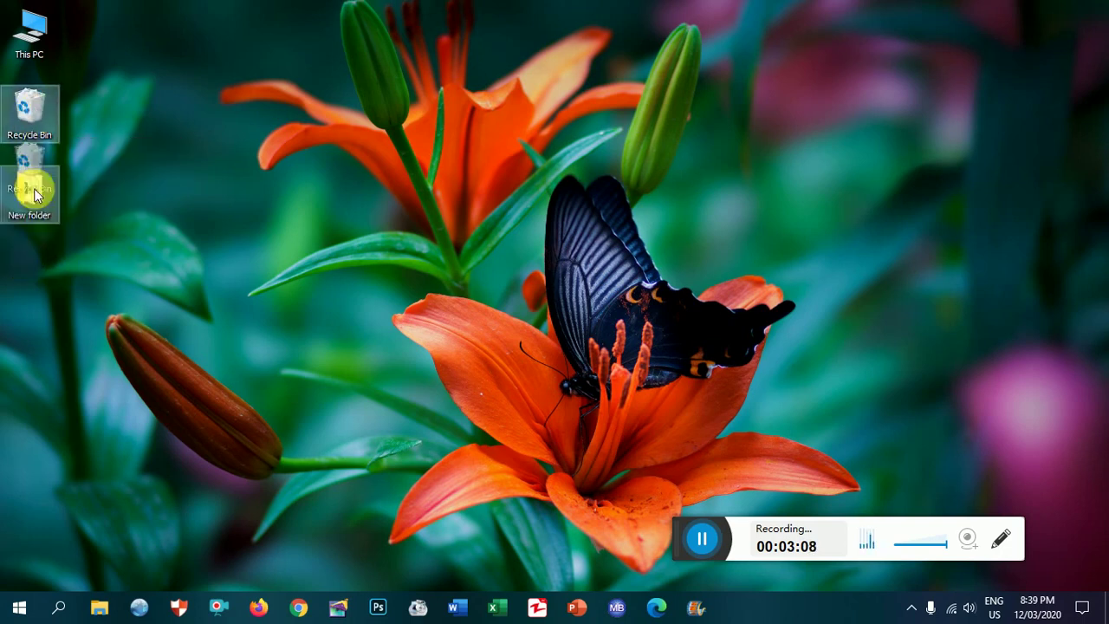
key("ctrl+z")
left_click_drag(31, 126, 951, 130)
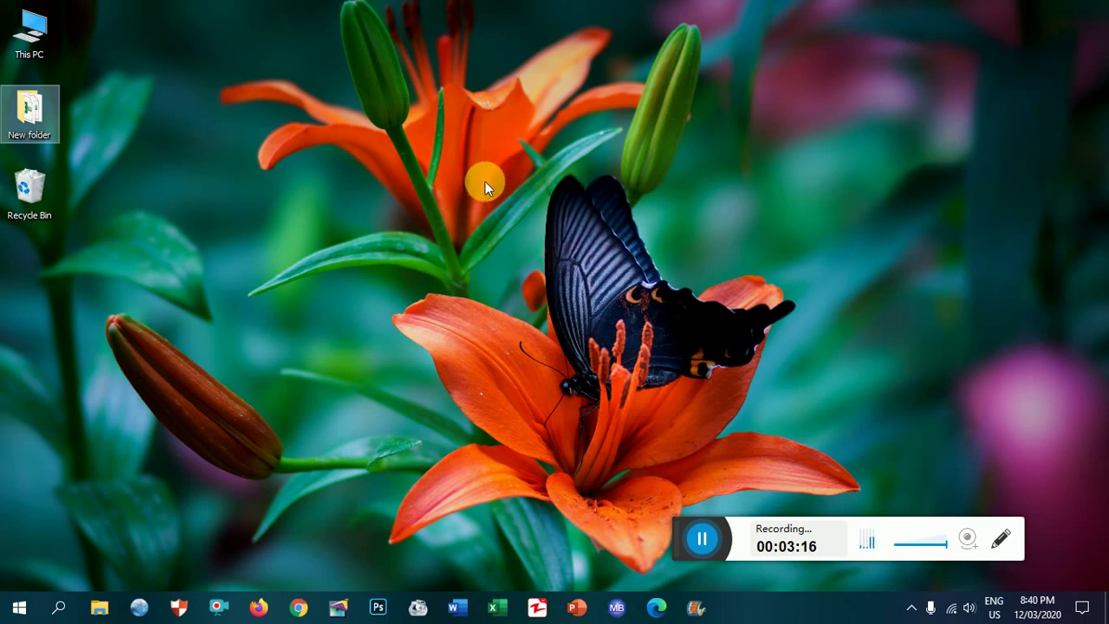
Turn off Auto arrange icons and move the New folder icon out of the column to the upper middle of the desktop.
right_click(464, 145)
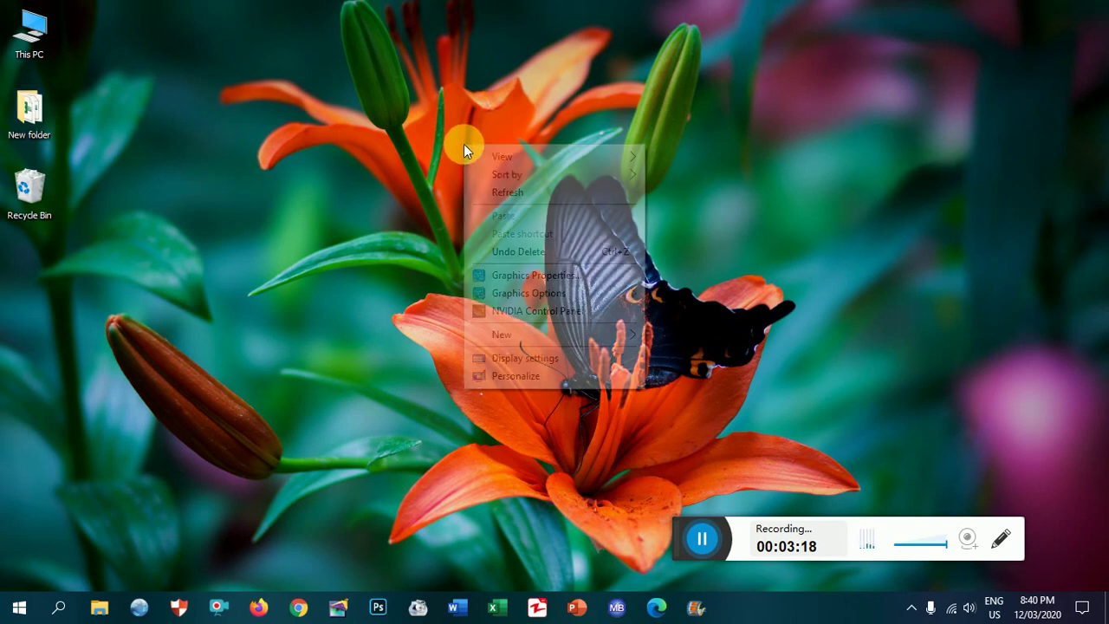
mouse_move(640, 161)
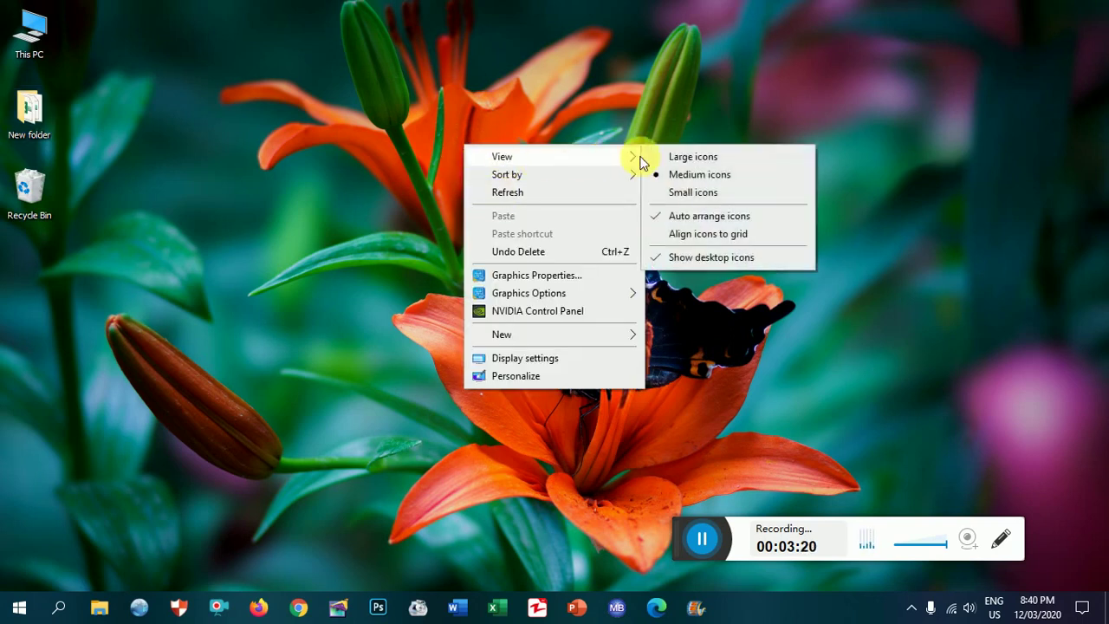
left_click(687, 216)
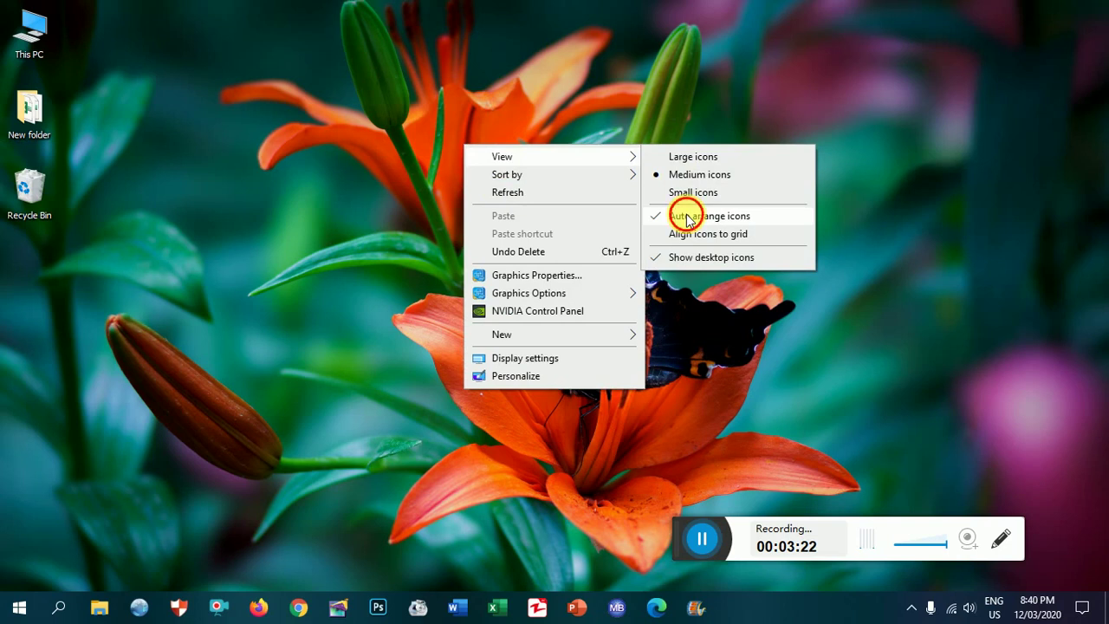
left_click_drag(59, 115, 686, 131)
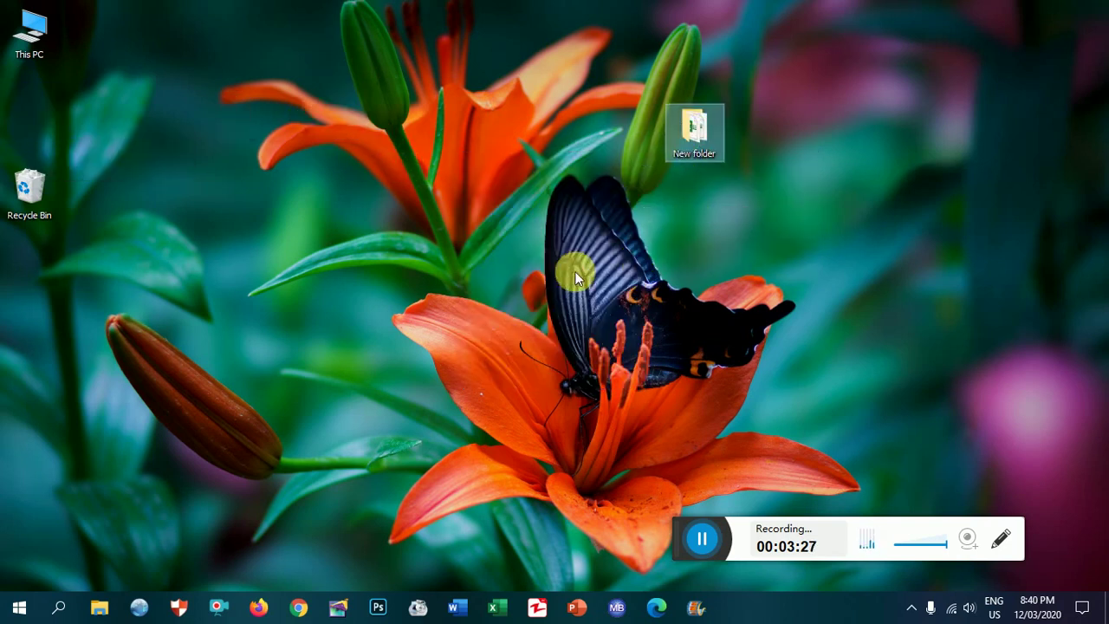
Turn on Align icons to grid for the desktop.
right_click(420, 181)
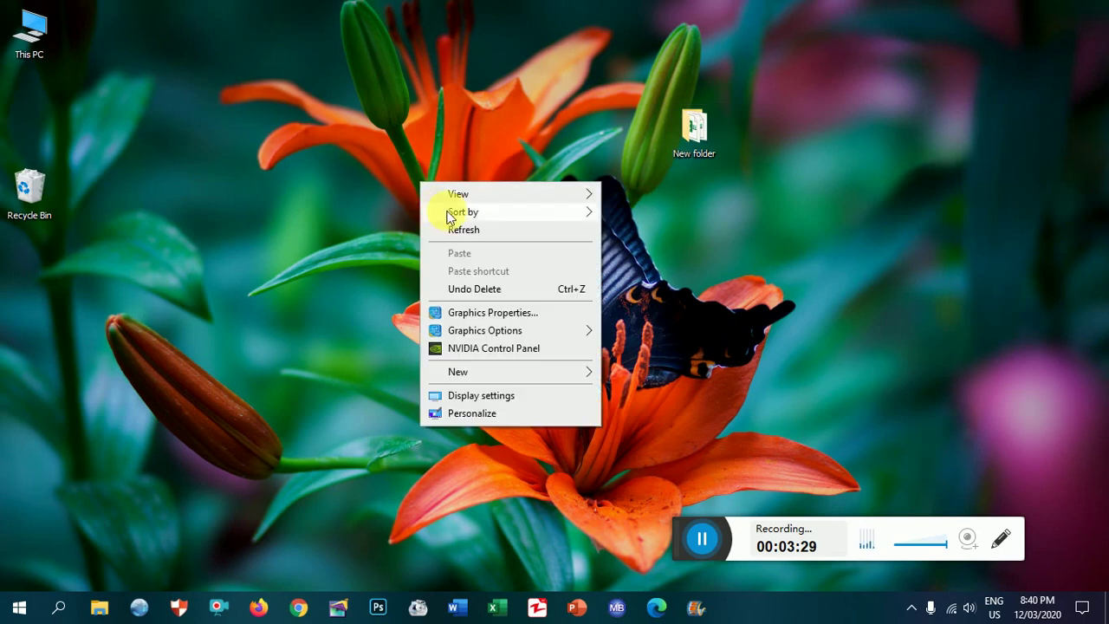
mouse_move(595, 199)
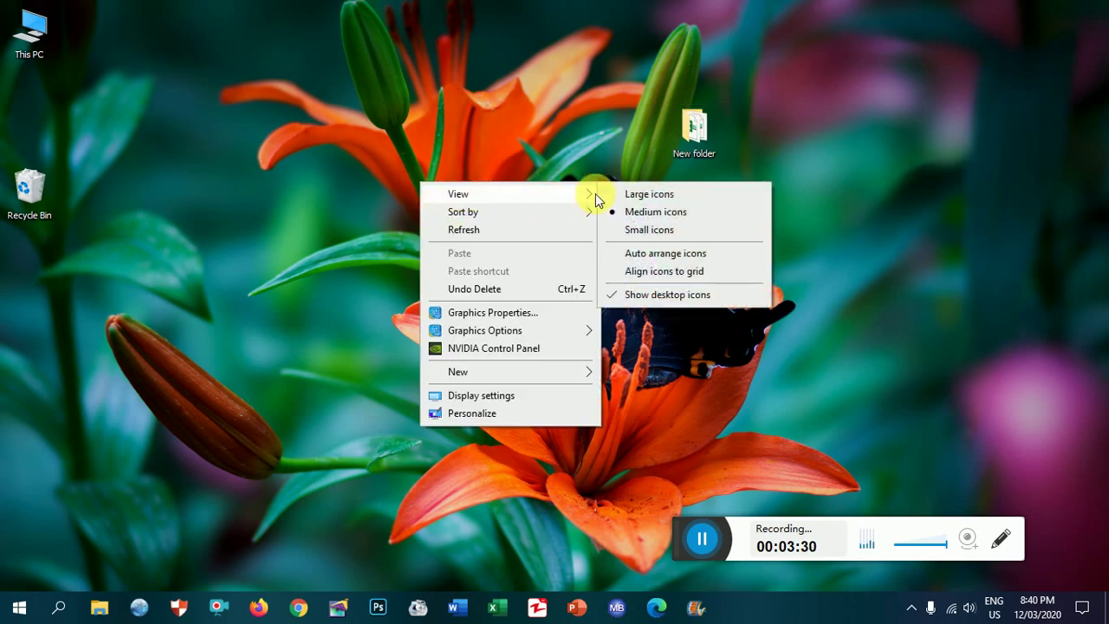
left_click(660, 275)
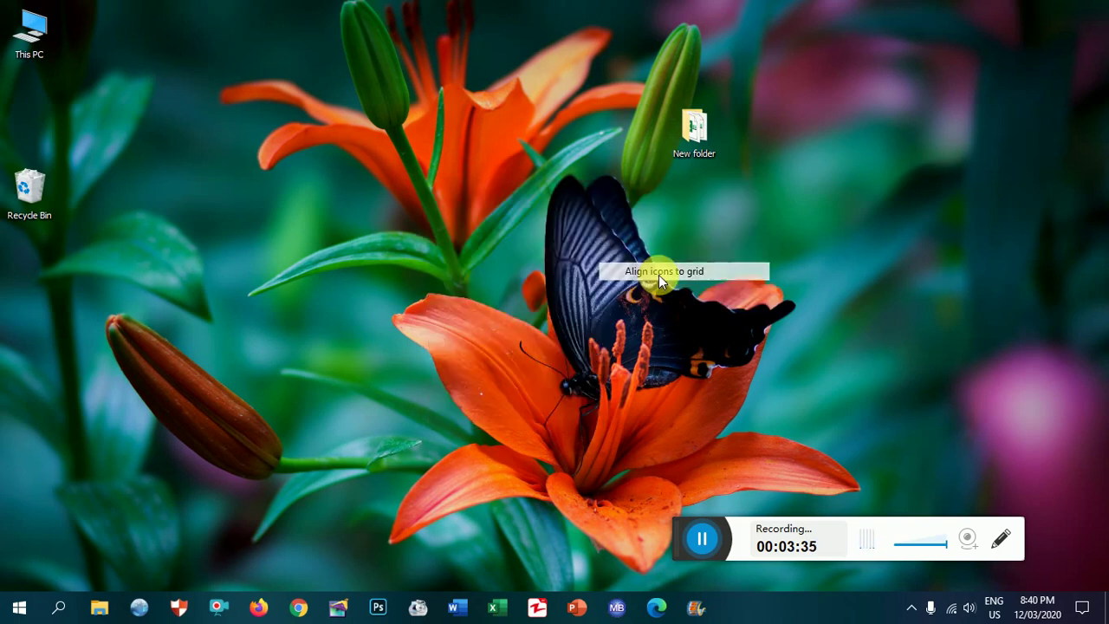
Move the New folder icon between This PC and Recycle Bin, try a slightly higher spot, and place it near the desktop's far right edge.
left_click_drag(692, 124, 17, 111)
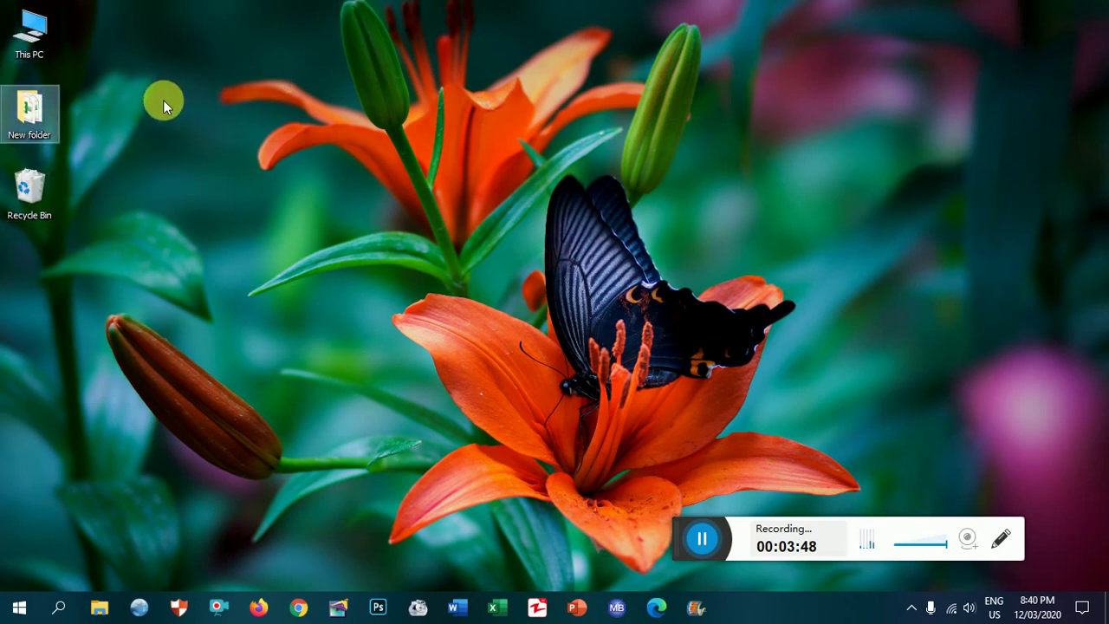
left_click_drag(31, 110, 28, 74)
left_click_drag(34, 117, 1064, 189)
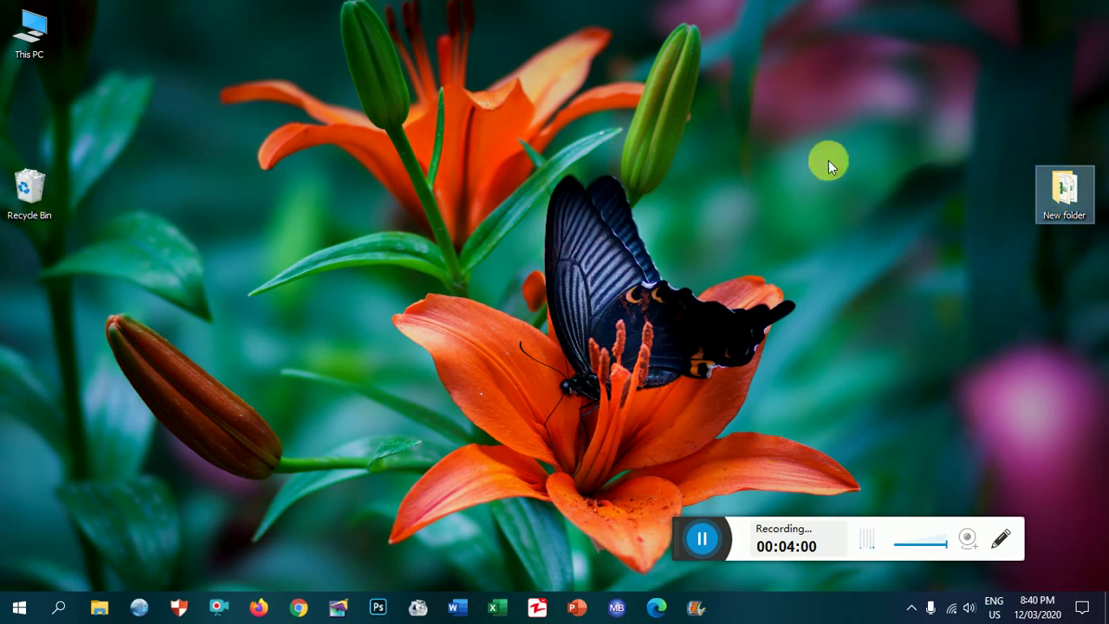
Turn off Align icons to grid and move the New folder icon back beside the This PC and Recycle Bin column, slightly offset from it.
right_click(640, 200)
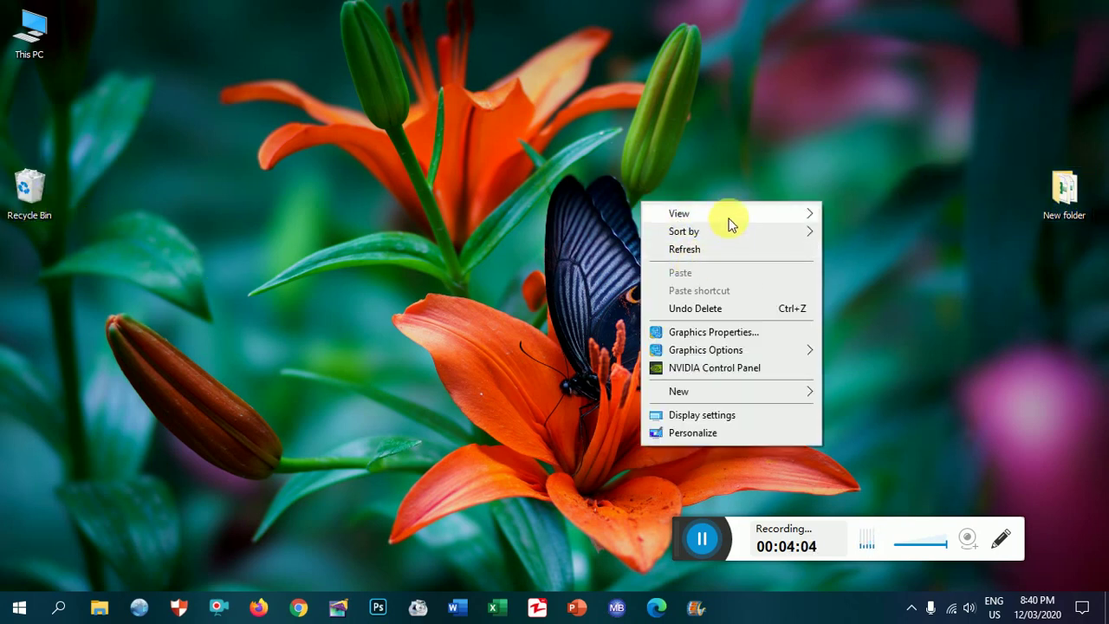
mouse_move(726, 217)
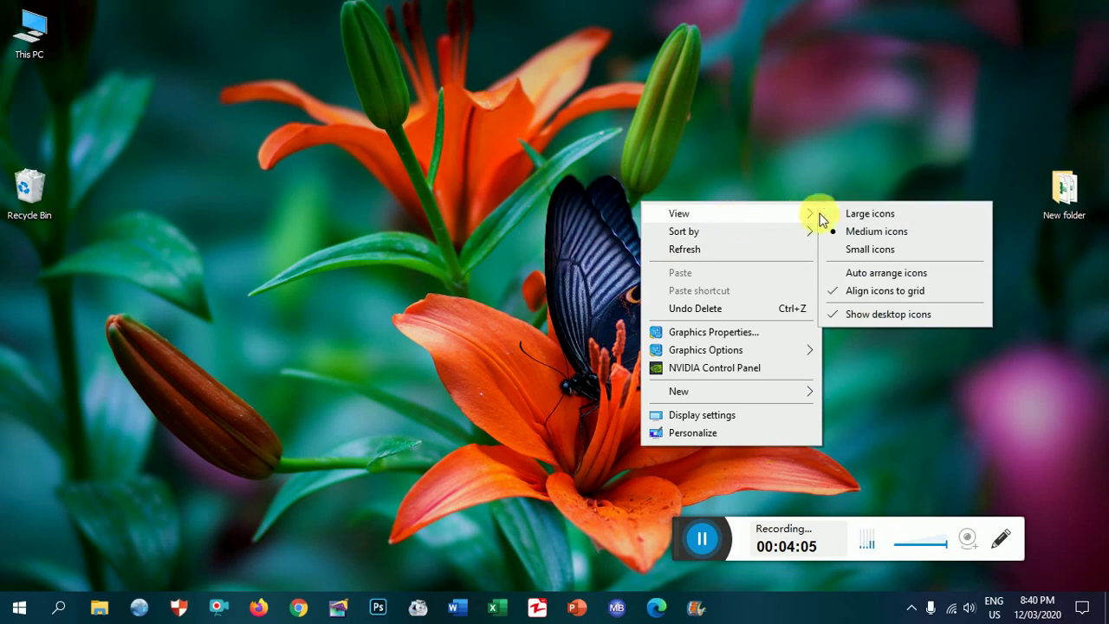
left_click(839, 299)
left_click_drag(1052, 195, 87, 104)
Hide all desktop icons by turning off Show desktop icons.
right_click(239, 153)
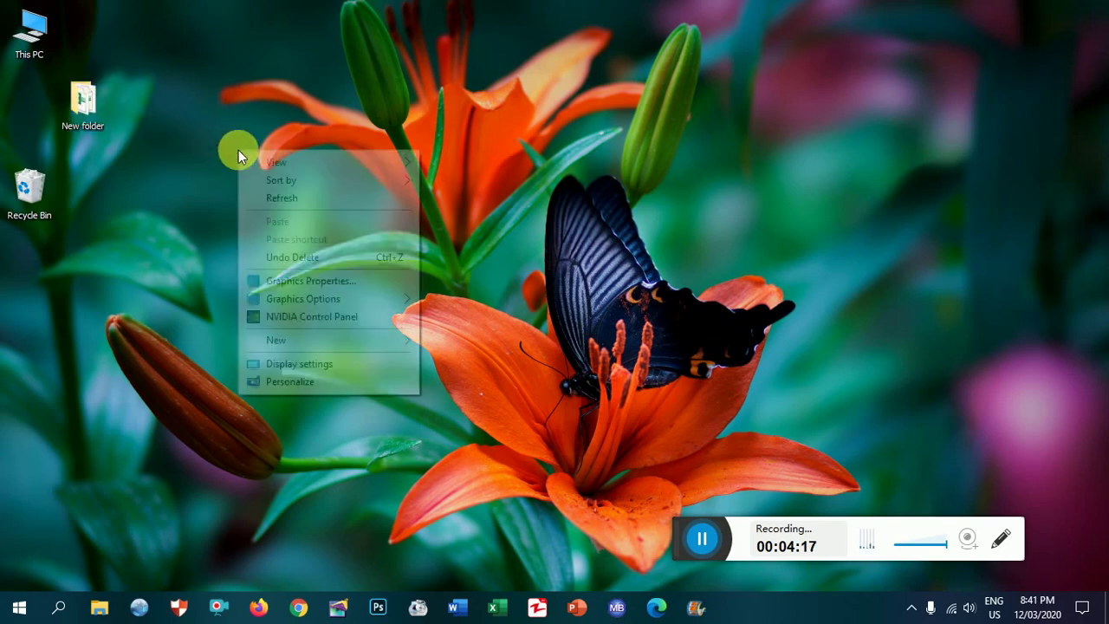
mouse_move(385, 159)
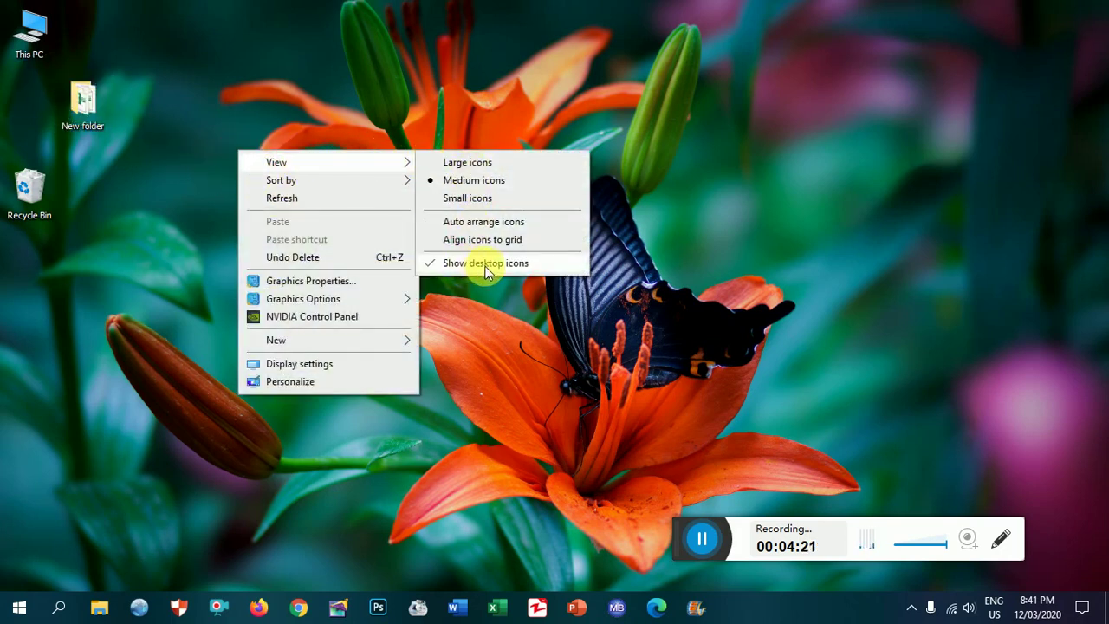
left_click(441, 264)
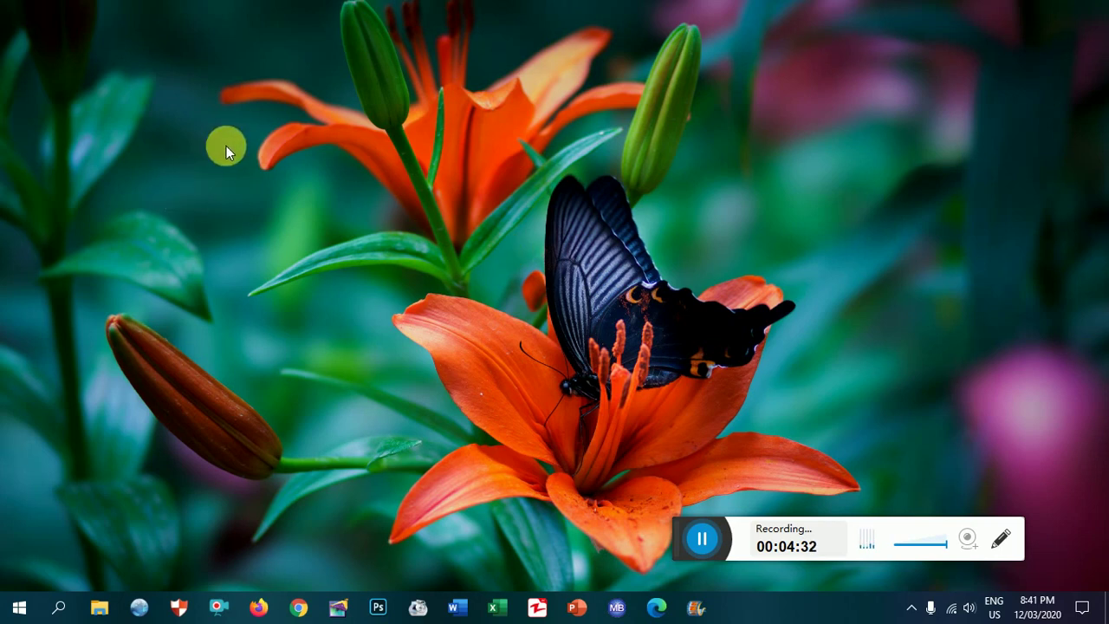
Turn Show desktop icons back on and move the New folder icon closer to the column between This PC and Recycle Bin.
right_click(261, 155)
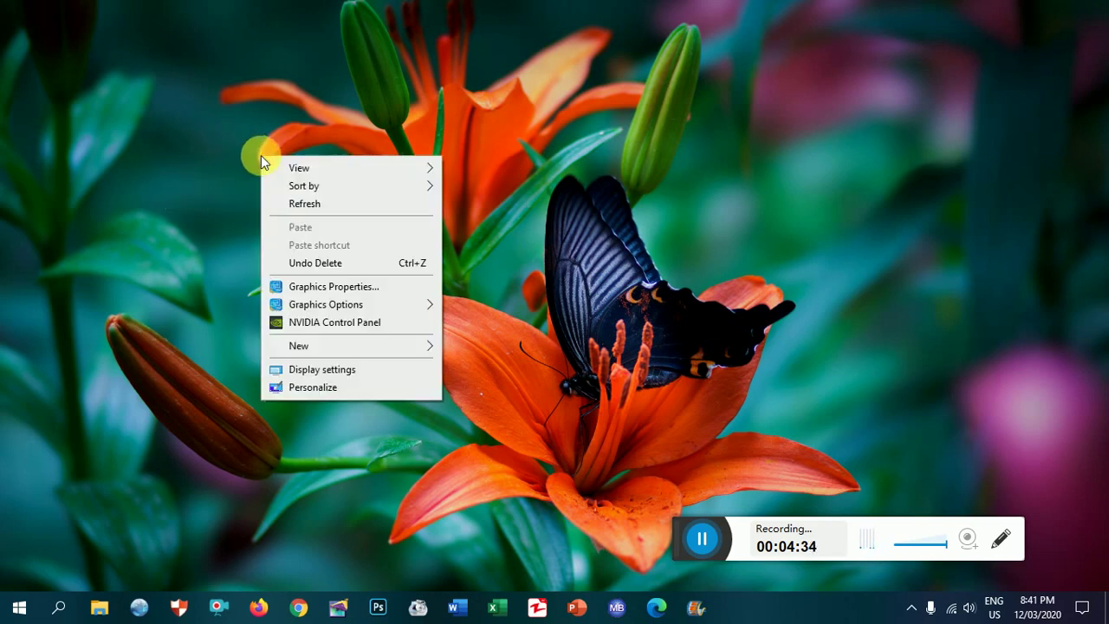
mouse_move(398, 171)
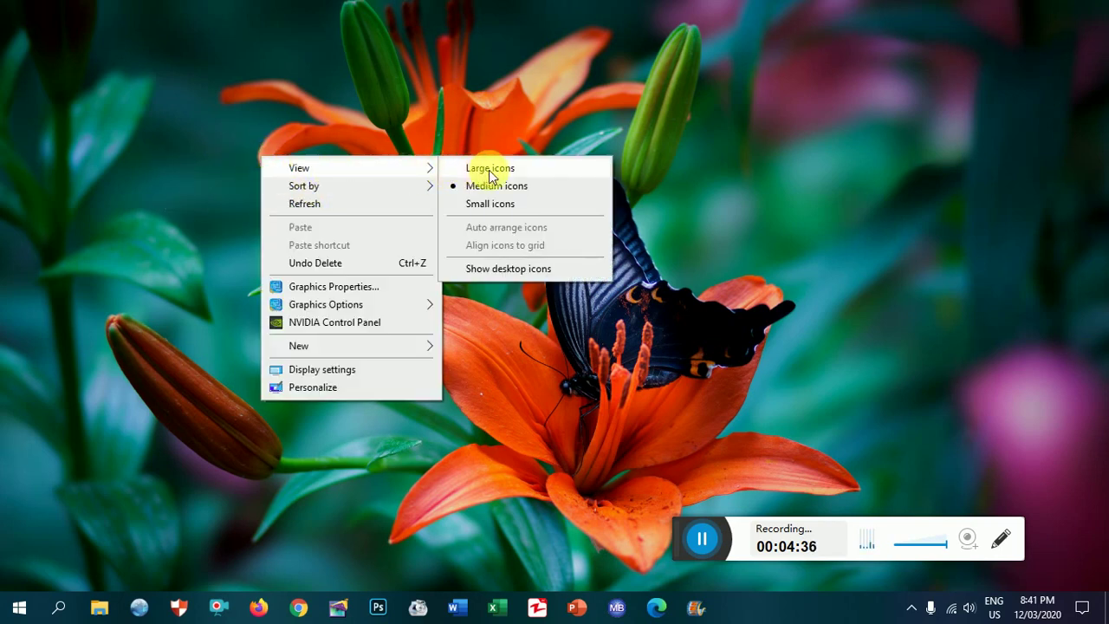
left_click(506, 270)
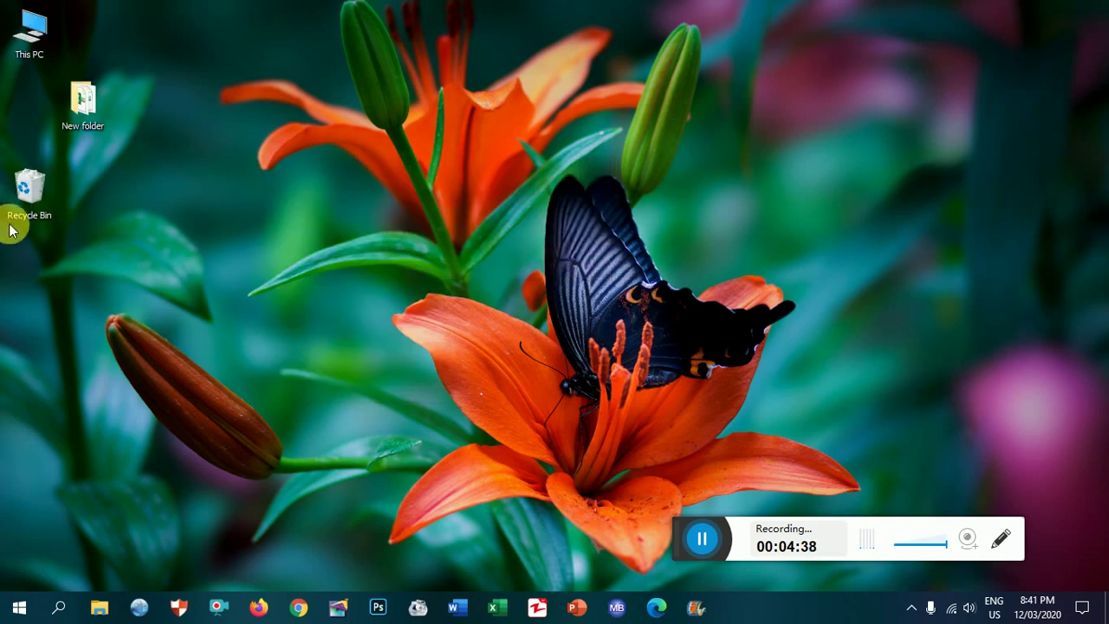
left_click_drag(82, 103, 43, 121)
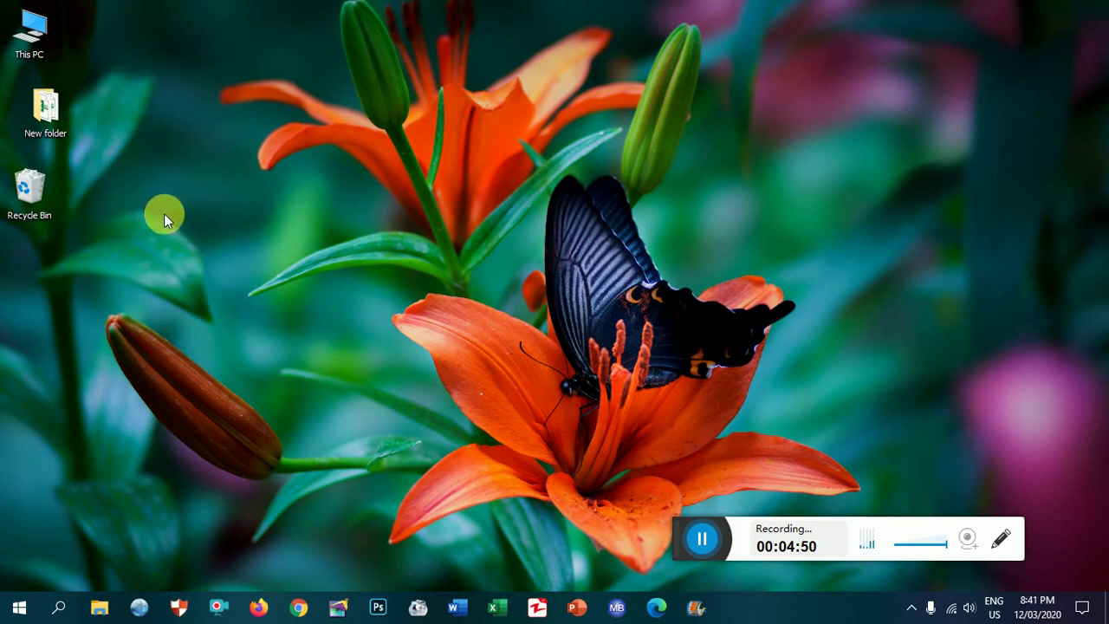
right_click(385, 128)
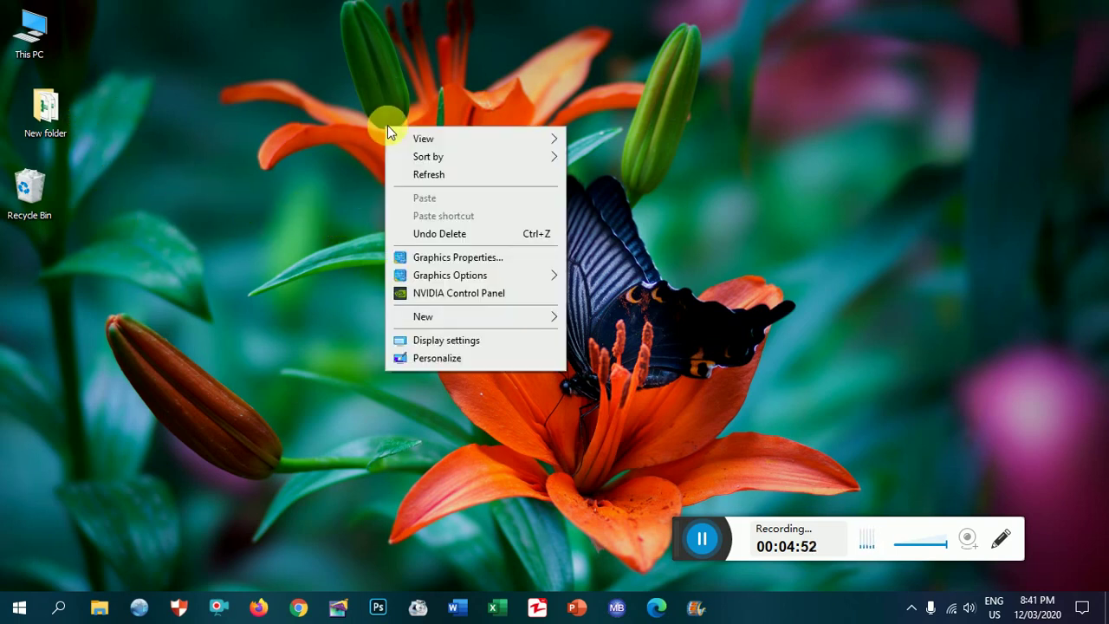
mouse_move(491, 141)
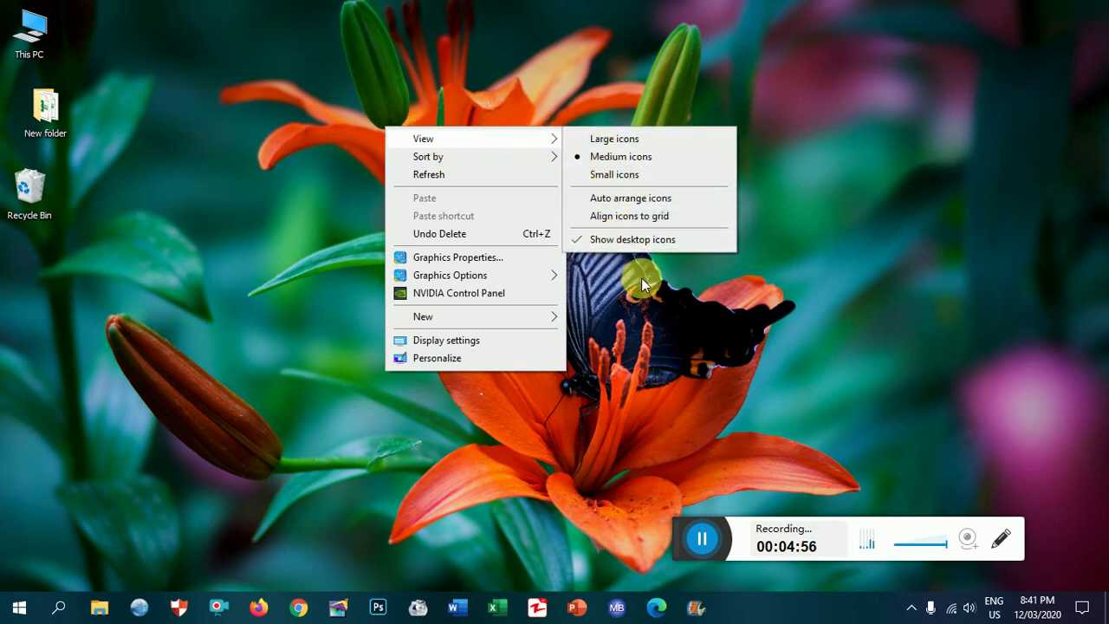
left_click(673, 304)
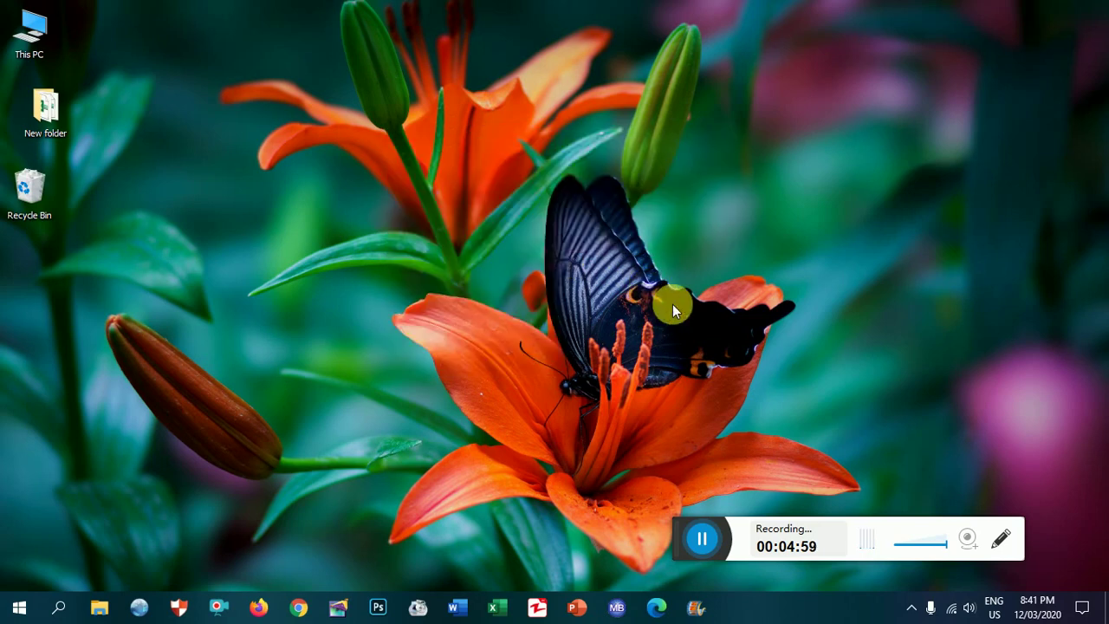